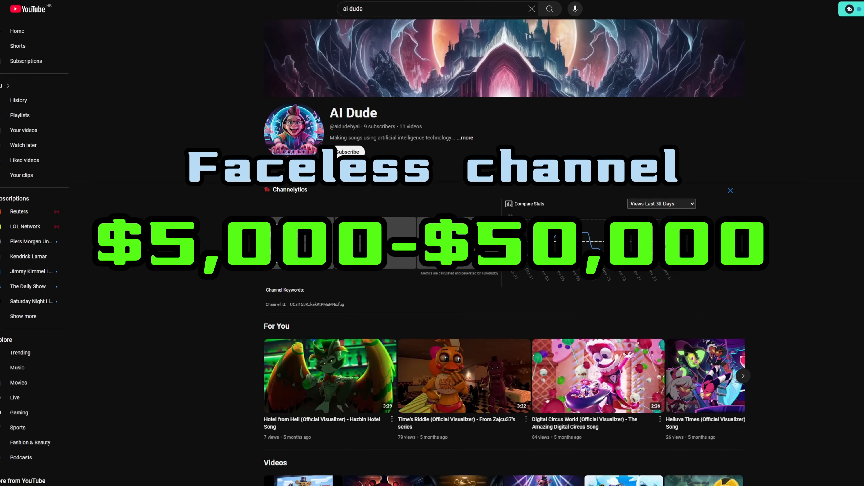
- Look through the featured videos and Shorts on the AI Dude YouTube channel's home page
scroll(411, 279, down, 10)
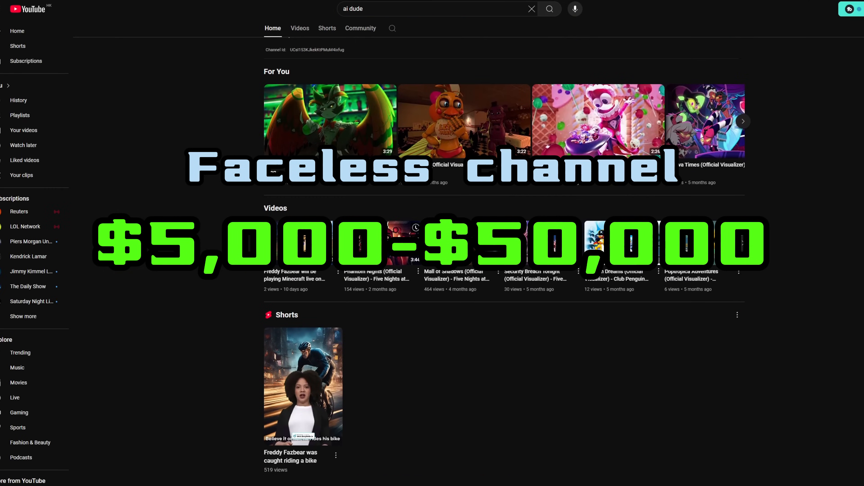
click(408, 280)
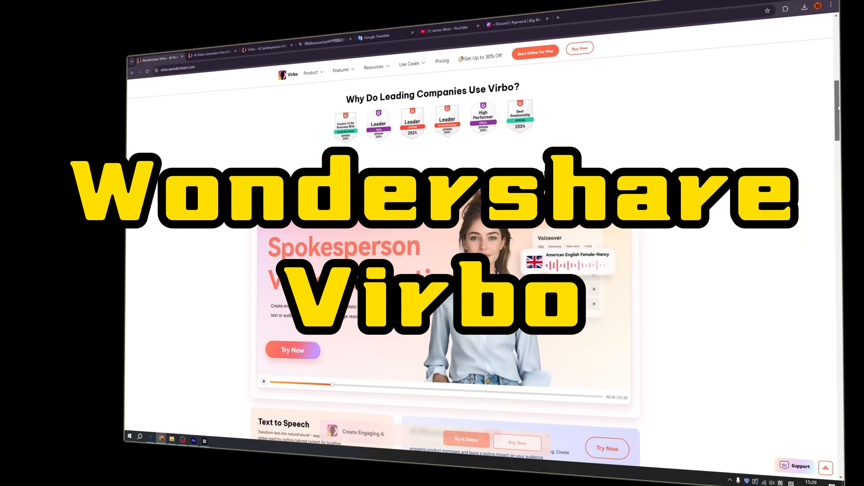
- Examine the Wondershare Virbo home page, including its video tools, custom solutions, marketing use cases and user testimonials
scroll(839, 108, down, 2)
scroll(855, 127, down, 12)
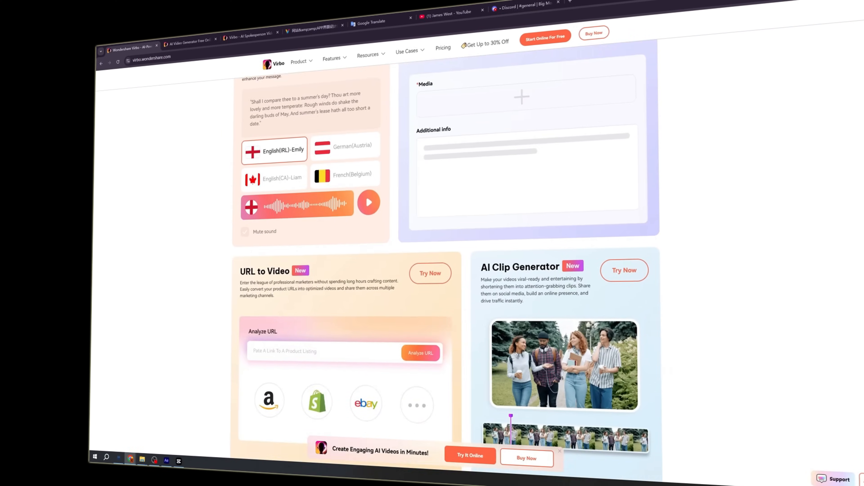
scroll(442, 239, down, 6)
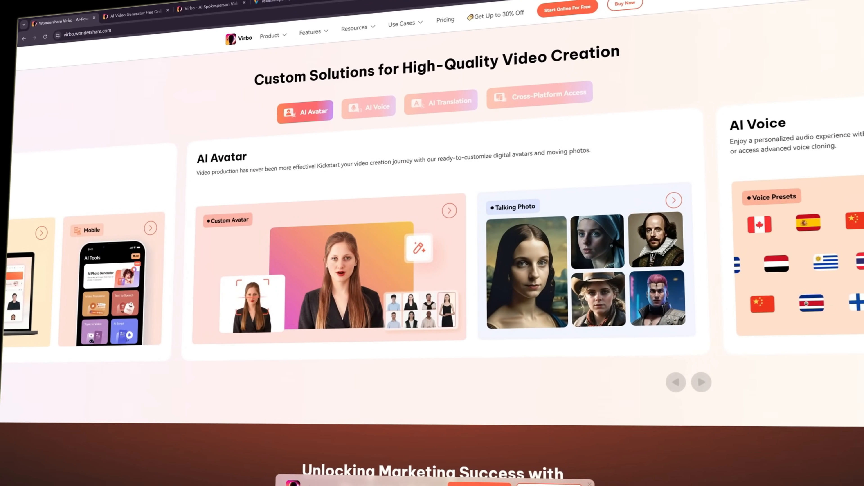
scroll(432, 239, down, 4)
scroll(432, 239, down, 6)
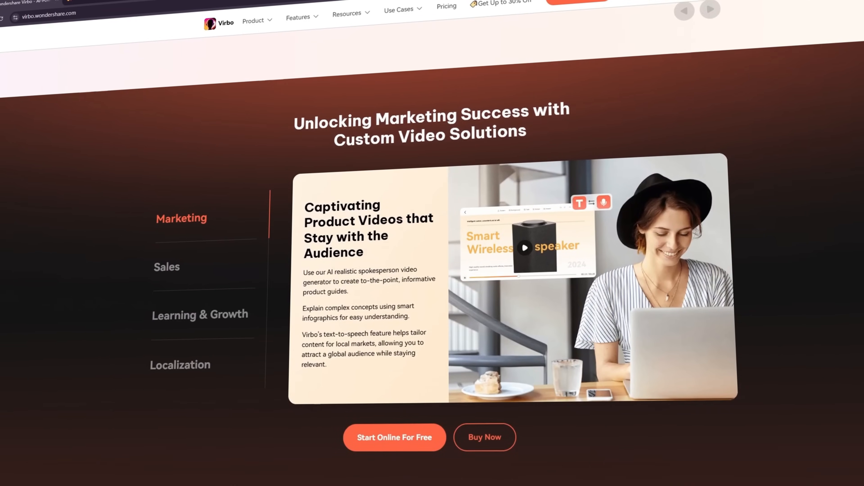
scroll(432, 238, down, 10)
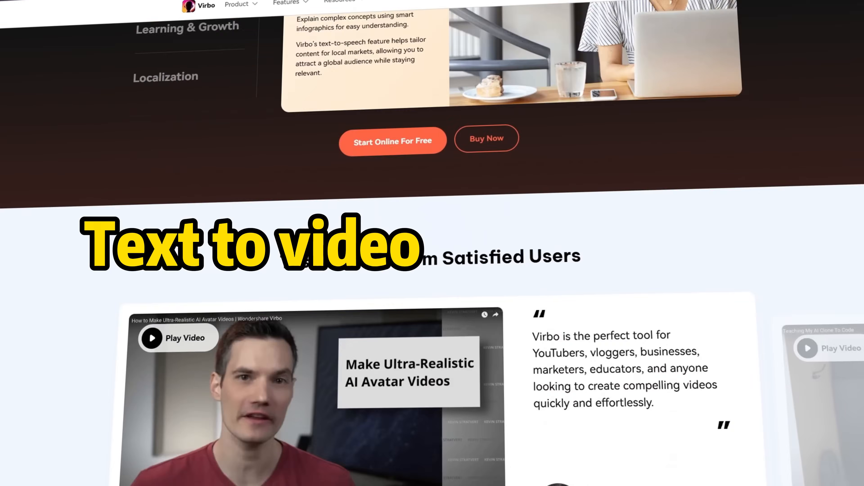
scroll(432, 239, down, 10)
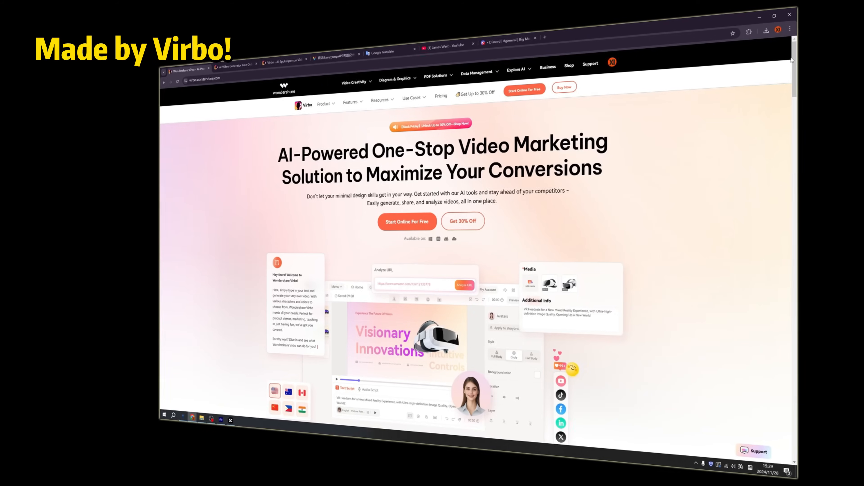
drag(793, 61, 831, 150)
scroll(432, 238, down, 10)
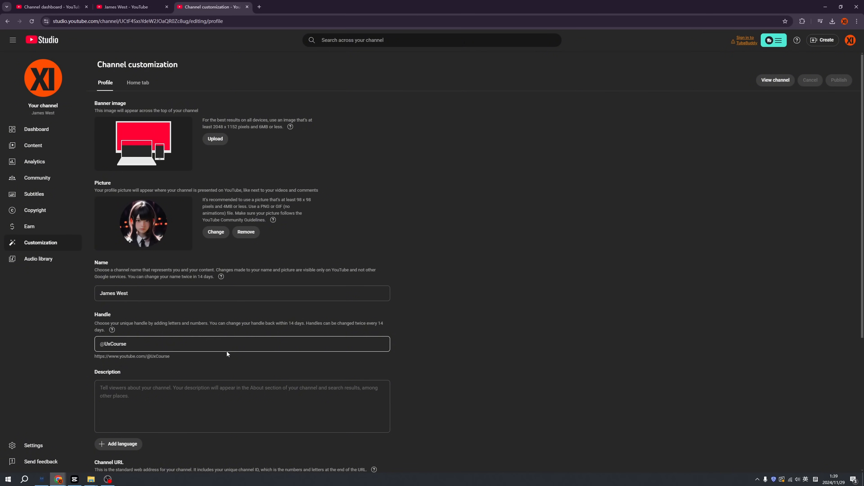
- Look over the channel's profile customization settings in YouTube Studio
scroll(224, 355, down, 2)
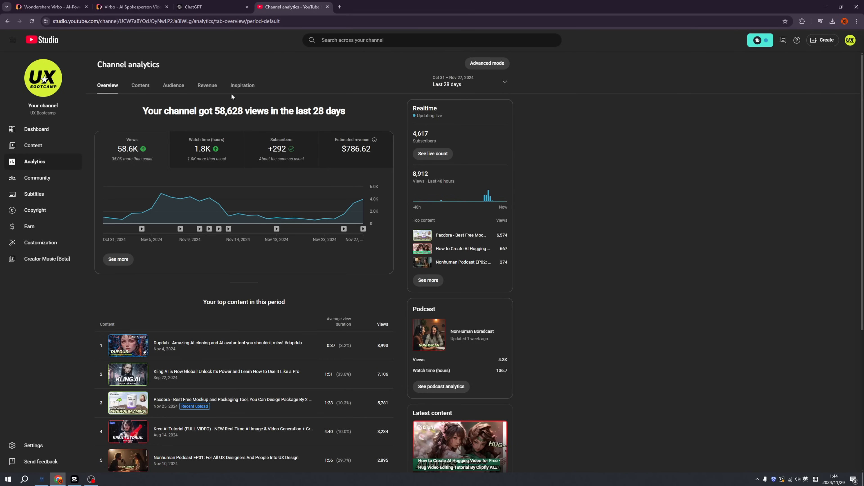
- Search the channel's video inspiration ideas for "faceless channel" and open the topic "what is a faceless youtube channel"
click(243, 86)
click(357, 129)
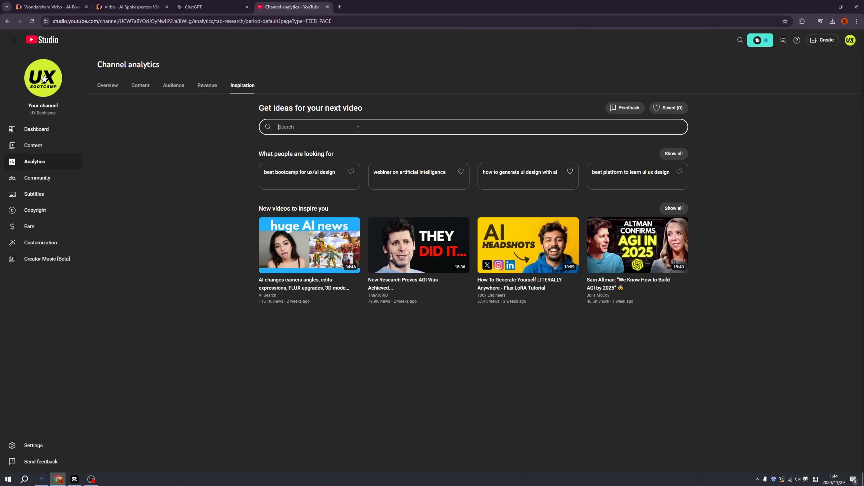
text(facelees)
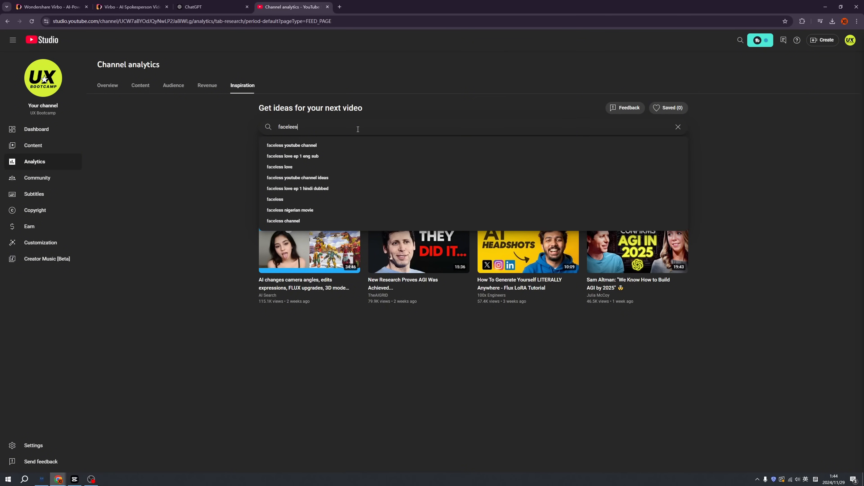
key(BackSpace)
key(BackSpace)
text(ss channel)
key(Return)
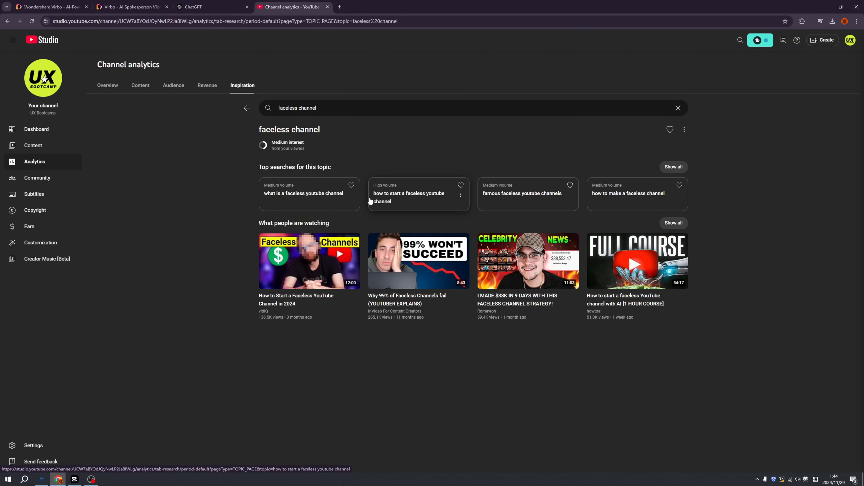
click(323, 197)
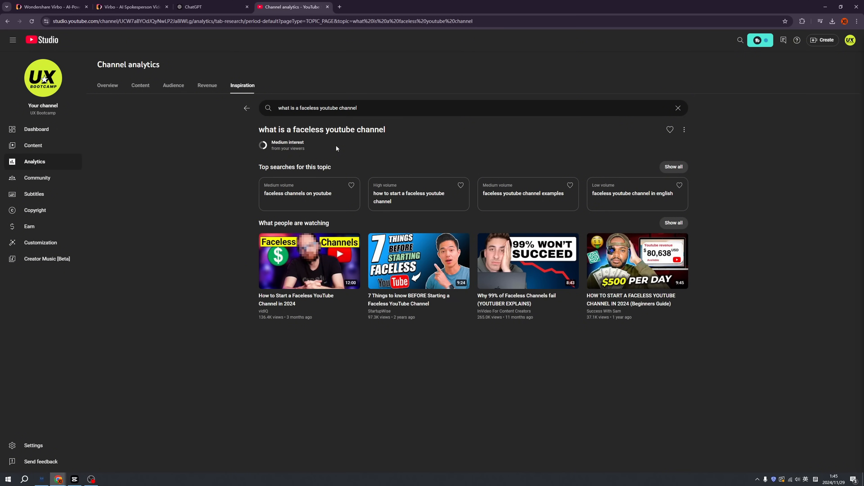
- Switch to ChatGPT, request a script for my first youtube video on "what is a faceless youtube channel", and select its opening host lines
click(206, 7)
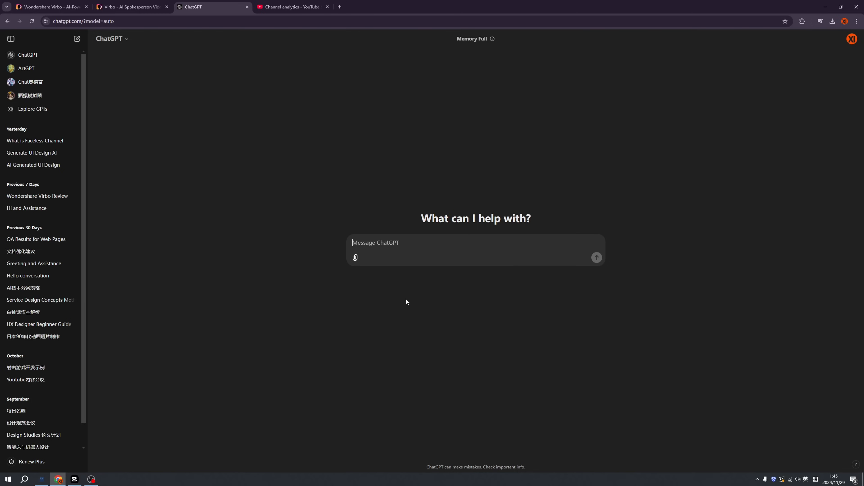
text(Write a script for my first youtube video, the toip)
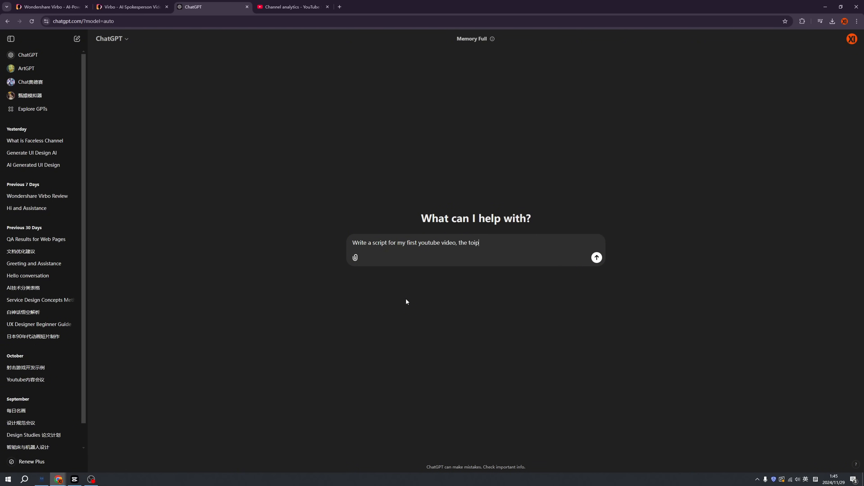
key(BackSpace)
key(BackSpace)
text(pic is "")
key(Left)
click(597, 257)
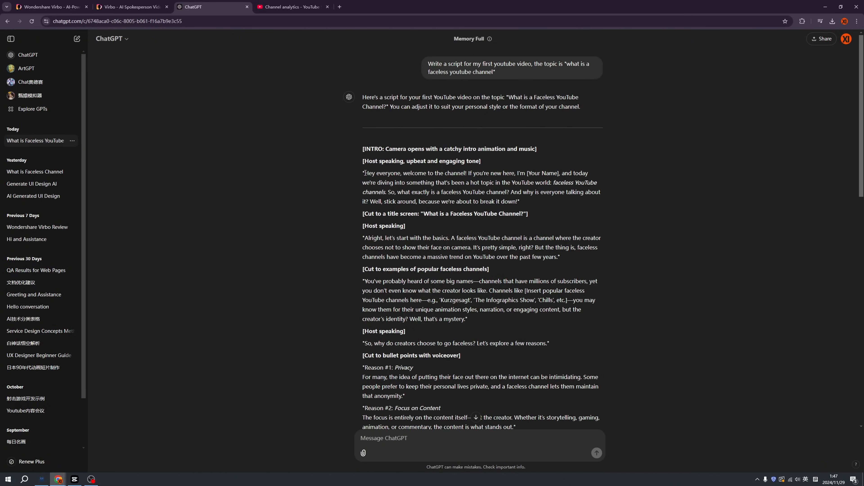
drag(364, 173, 490, 193)
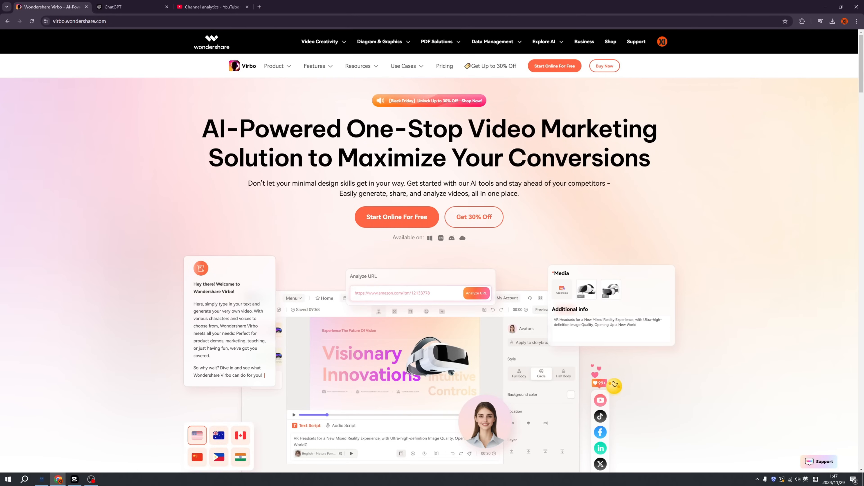
- Look over the Virbo home page and start the free online version
scroll(536, 225, down, 5)
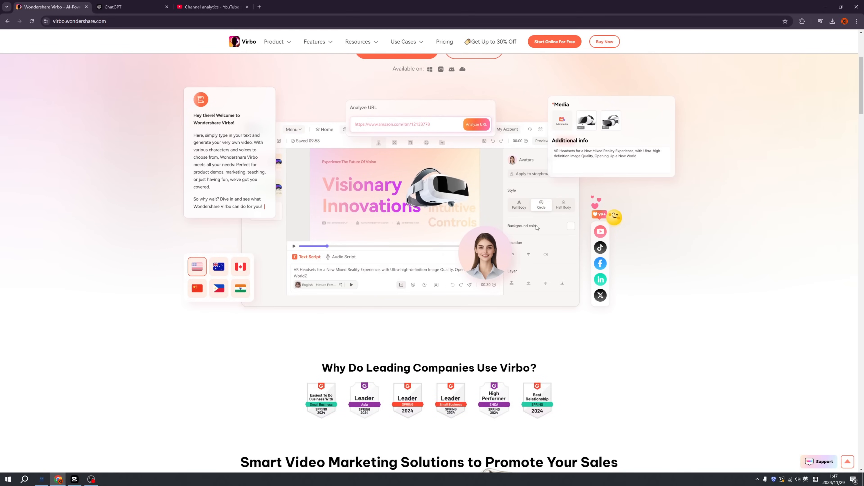
scroll(536, 227, down, 3)
scroll(537, 225, down, 3)
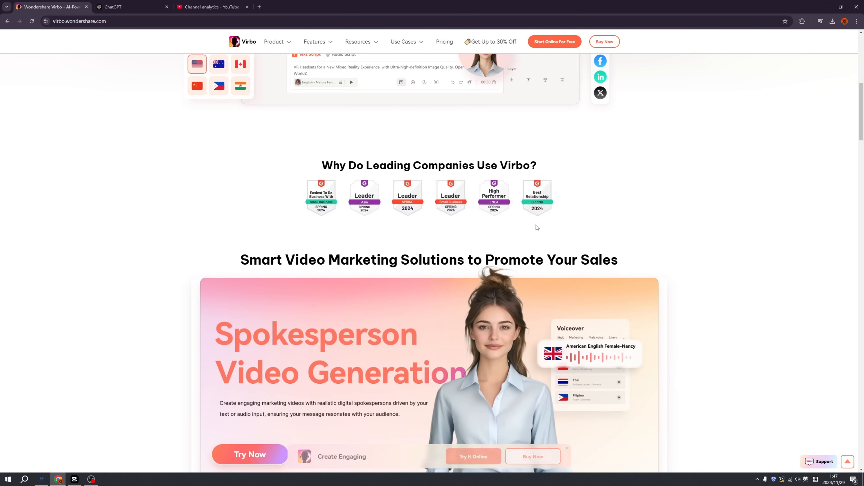
scroll(601, 206, up, 12)
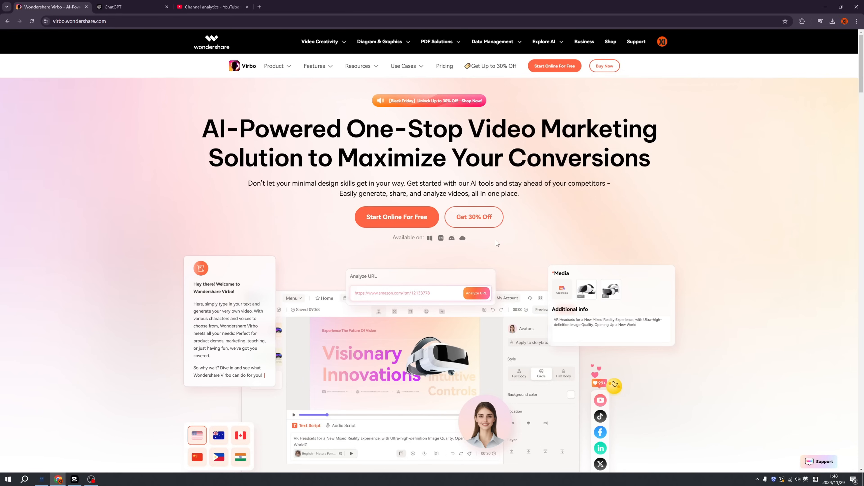
click(413, 226)
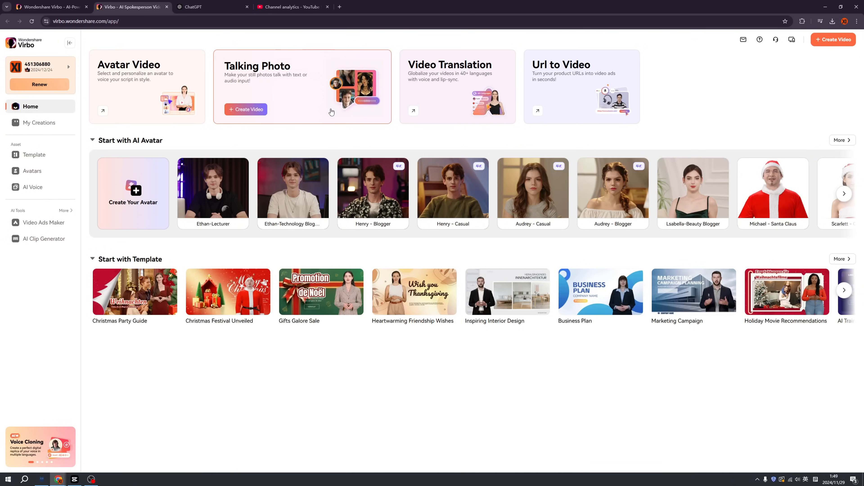
- Create a 16:9 video with the Audrey - Casual avatar and play its welcome script
mouse_move(425, 120)
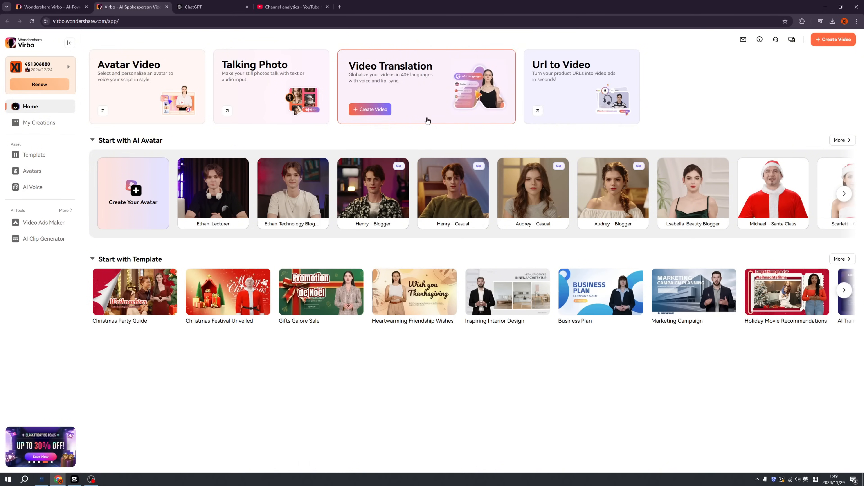
mouse_move(559, 116)
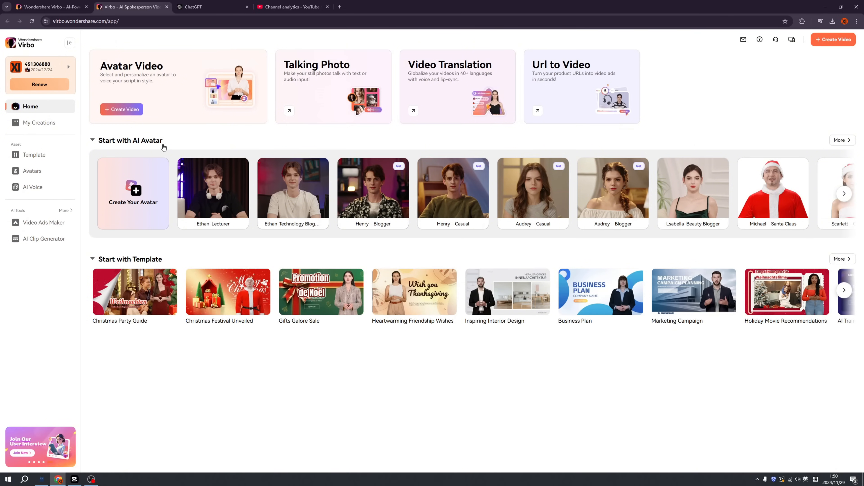
mouse_move(213, 184)
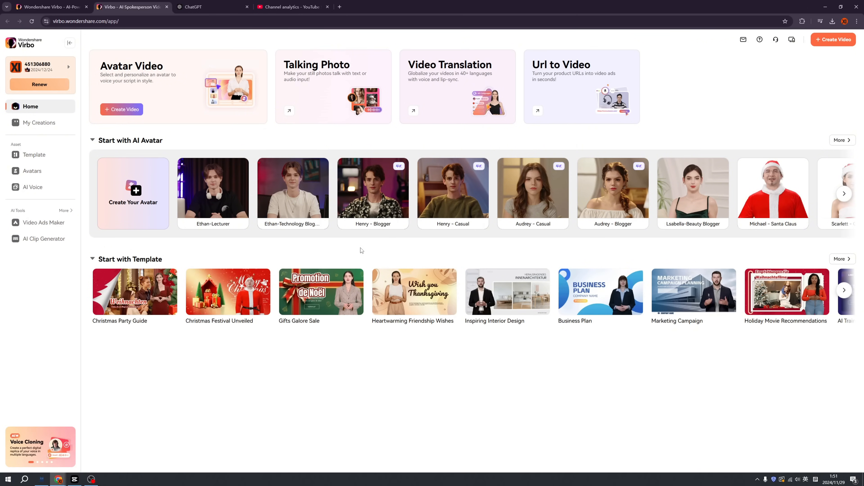
mouse_move(531, 221)
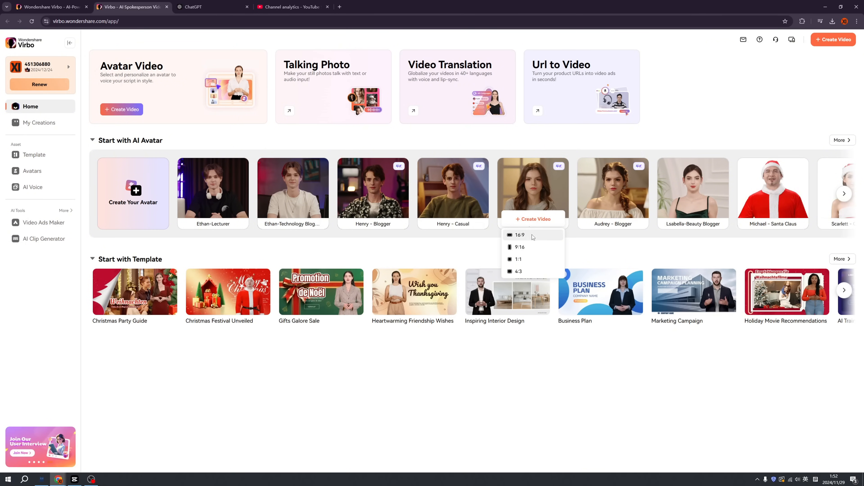
click(532, 236)
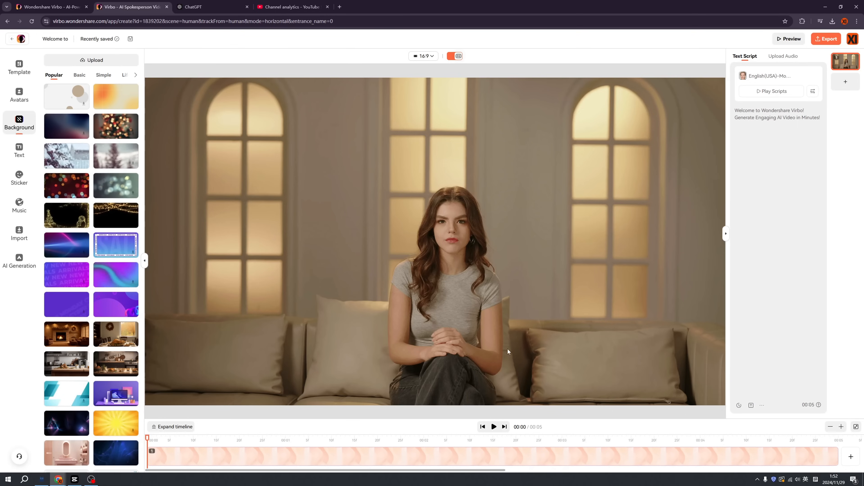
click(759, 92)
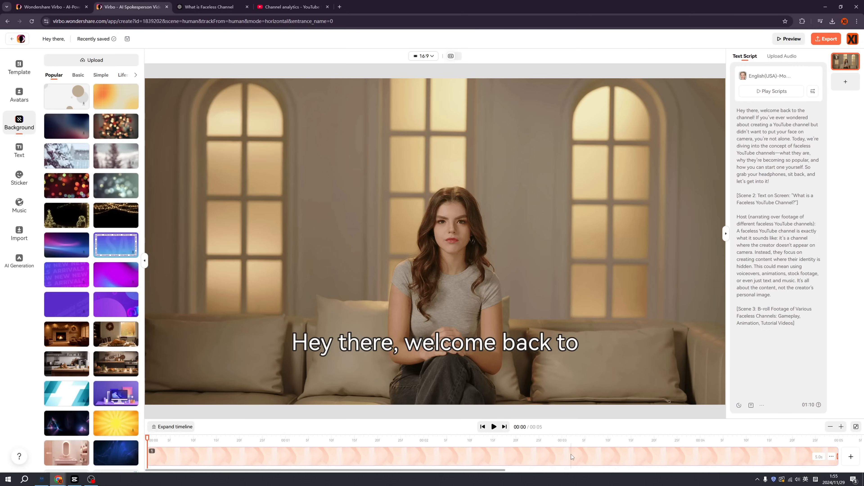
- Add the pink-and-purple preset text to the scene and place it in the upper right of the video frame
click(19, 150)
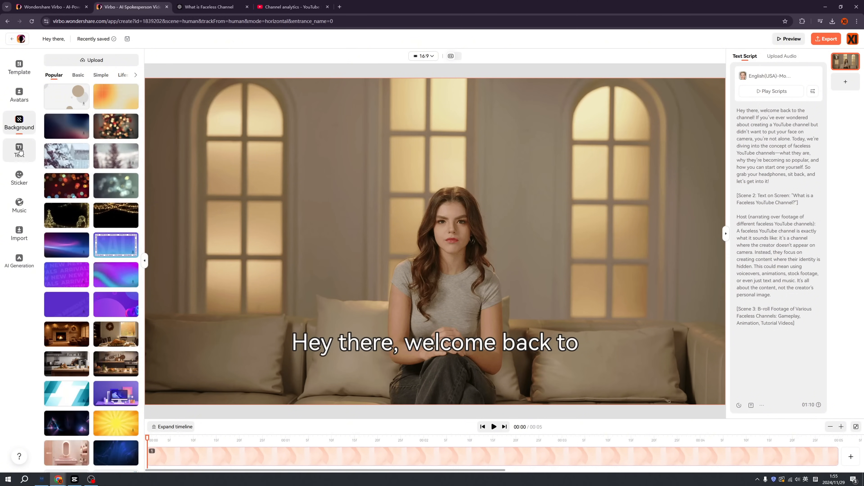
click(65, 135)
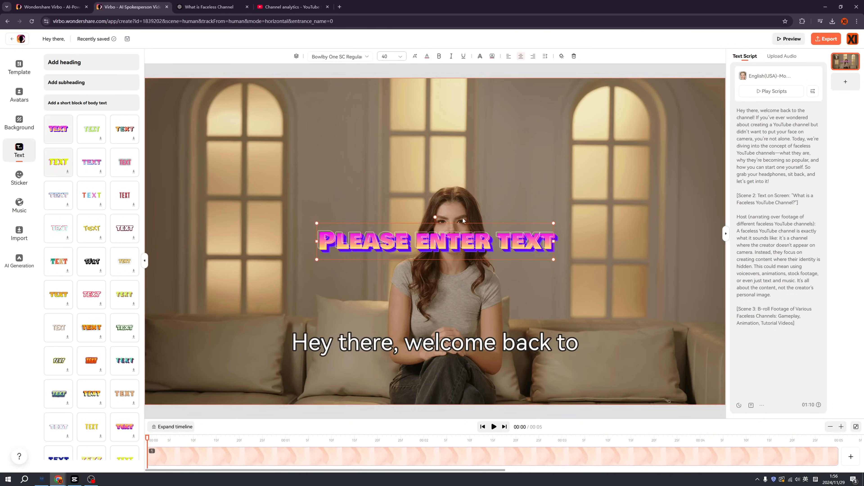
drag(475, 242, 685, 117)
- Add the Christmas tree sticker and place it over the arched window on the left side of the scene
click(20, 177)
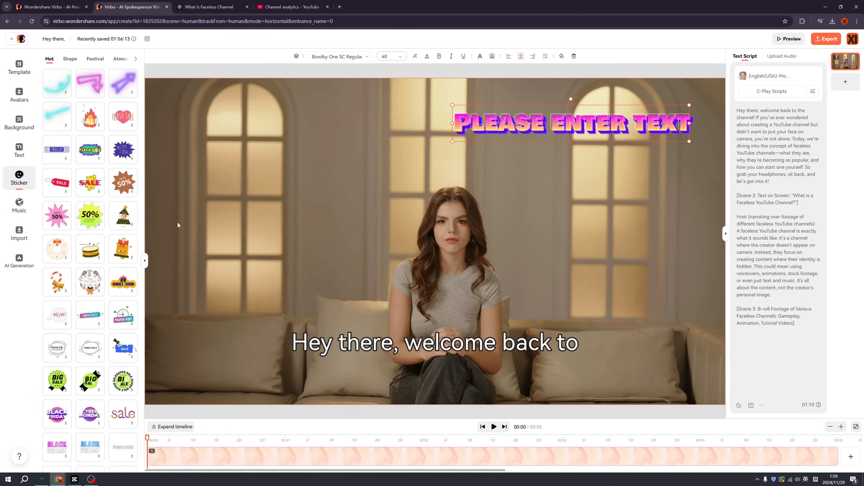
click(123, 216)
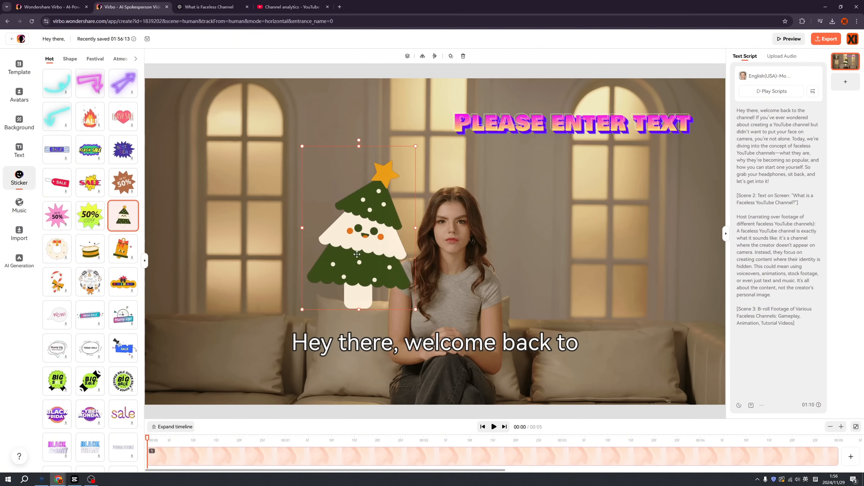
drag(357, 257, 224, 250)
- Listen to the music track Beautiful Day and use it in the video
click(21, 206)
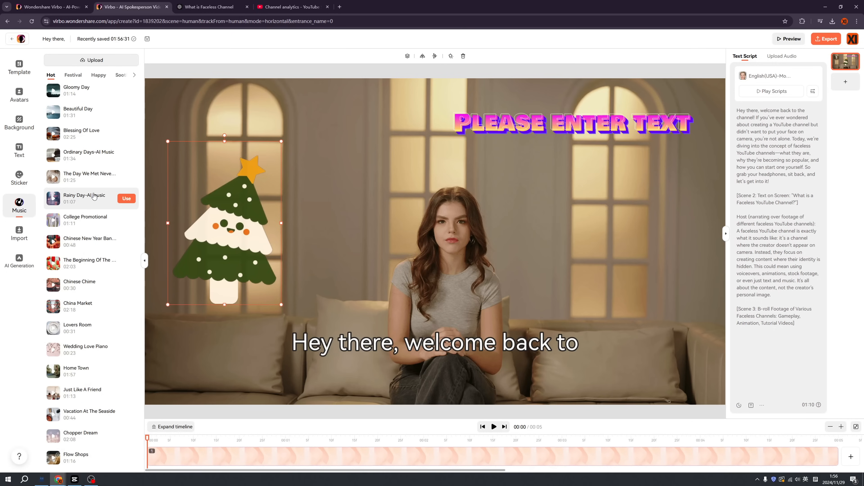
click(54, 113)
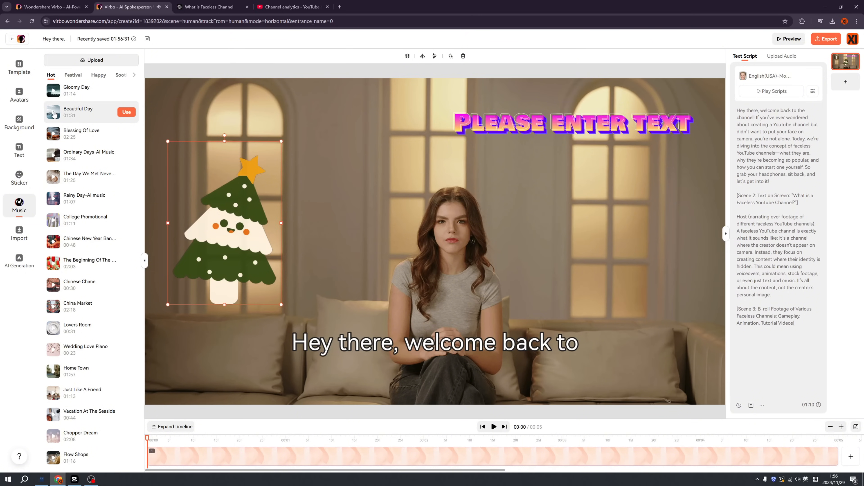
click(126, 112)
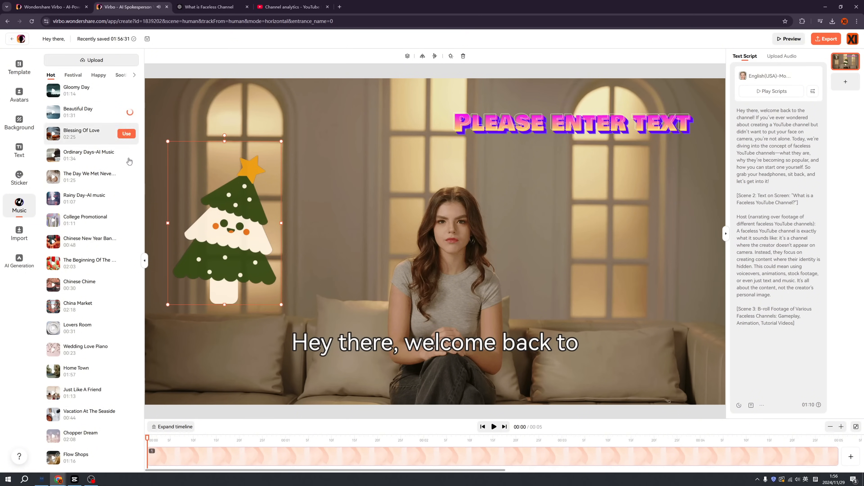
- Upload the dark-haired portrait image, try it in the scene and delete it from the canvas
click(19, 233)
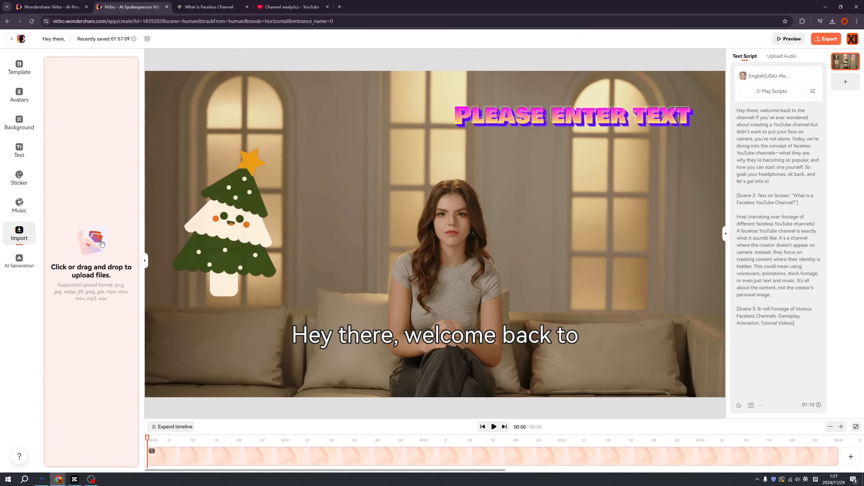
click(102, 243)
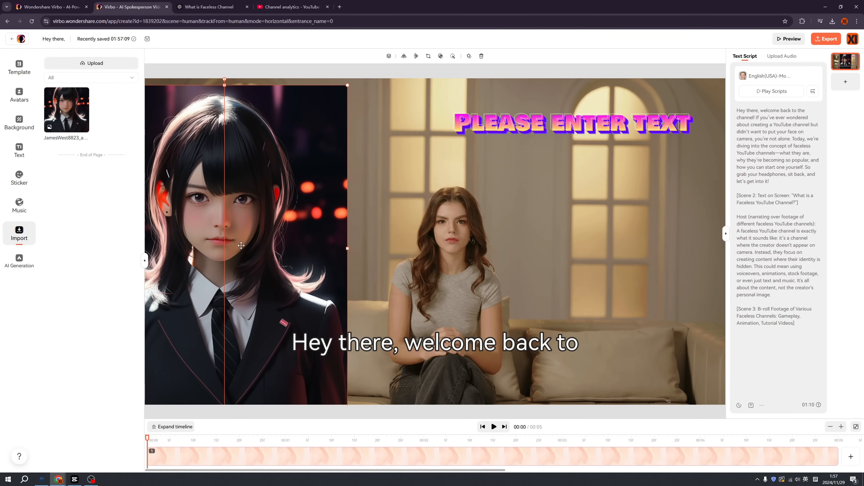
drag(241, 245, 241, 246)
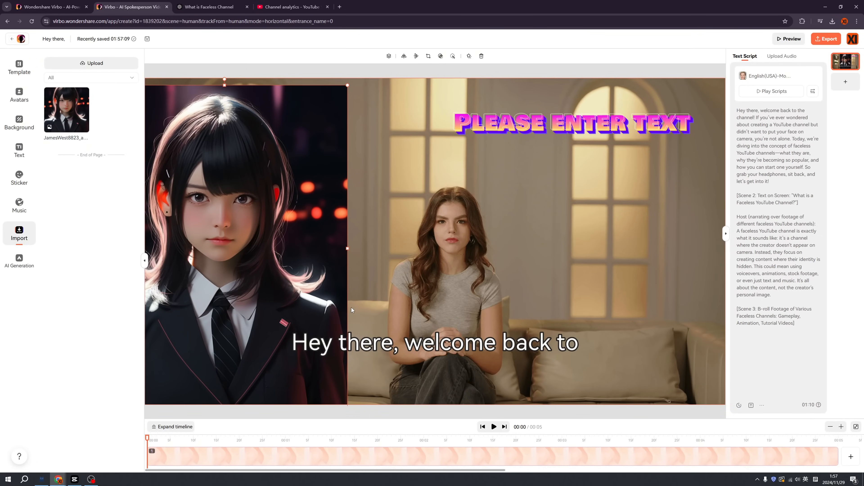
key(Delete)
- Browse the video templates in the Popular, Advertisement and E-commerce categories
click(19, 66)
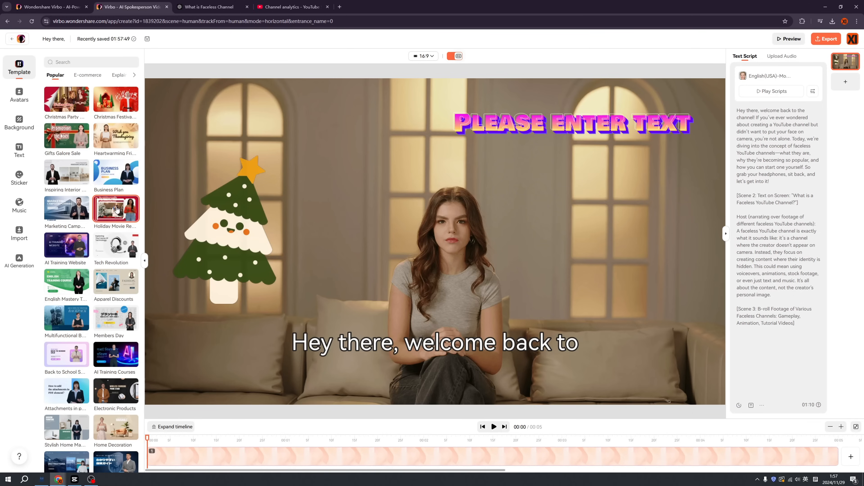
scroll(115, 221, down, 2)
scroll(116, 259, down, 2)
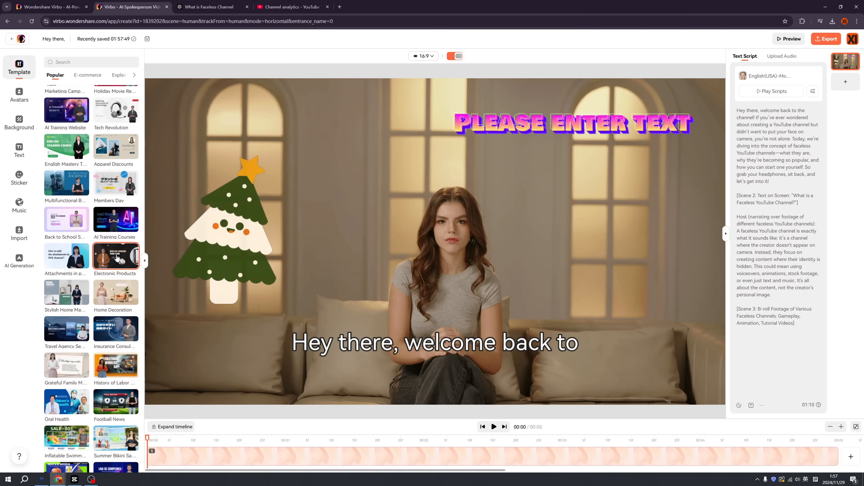
scroll(119, 257, up, 4)
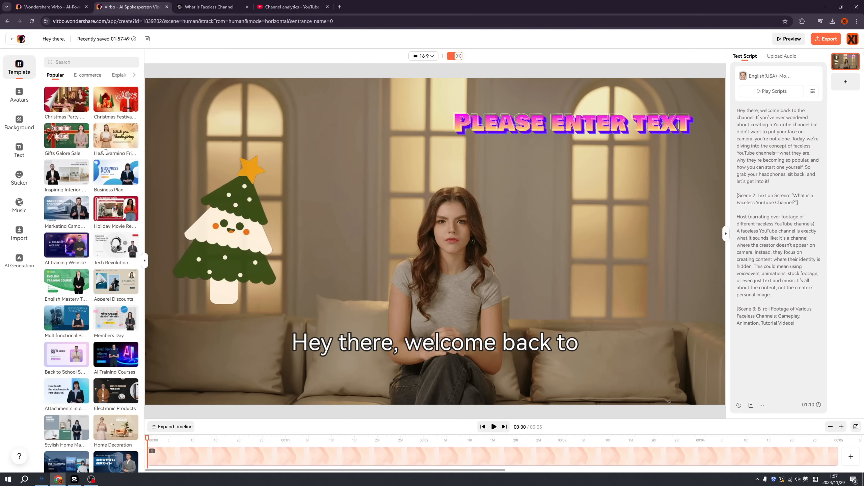
click(136, 75)
click(92, 75)
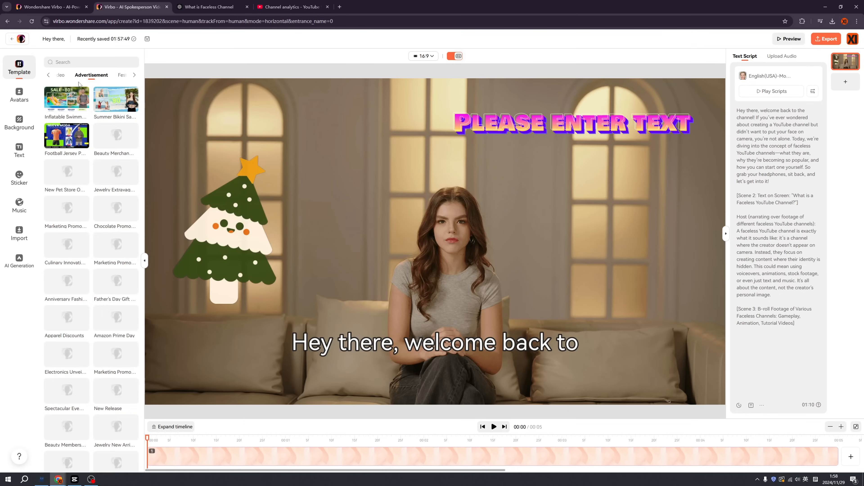
click(49, 76)
click(88, 75)
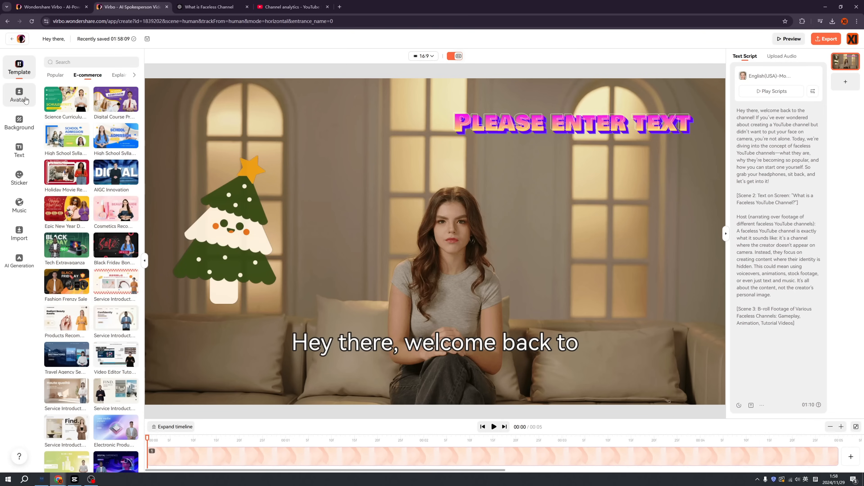
- Replace the scene's avatar with the recommended video avatar Gabriel-Business
click(25, 106)
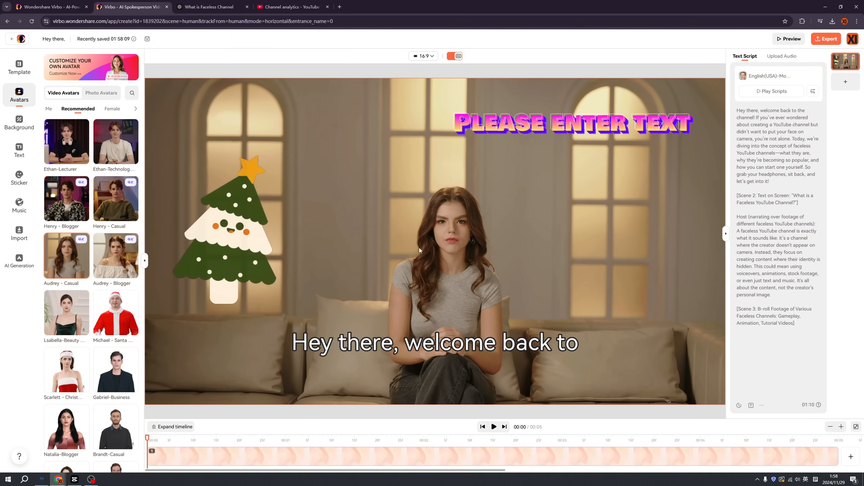
scroll(116, 269, down, 3)
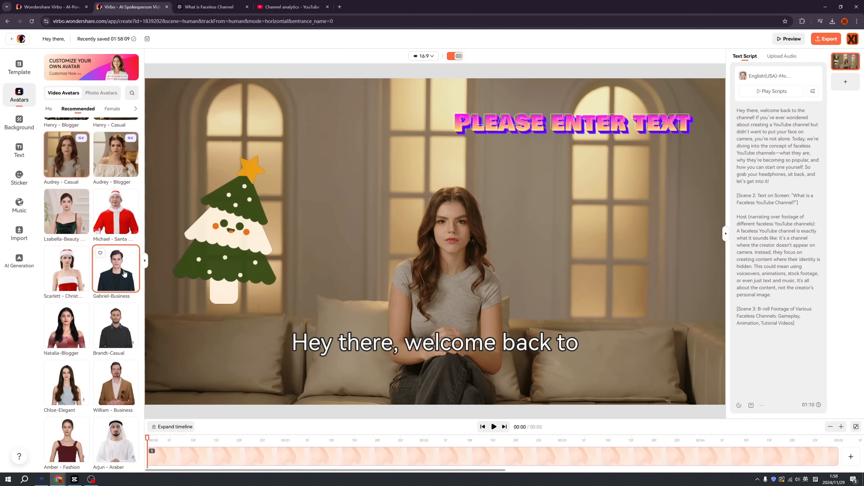
click(124, 270)
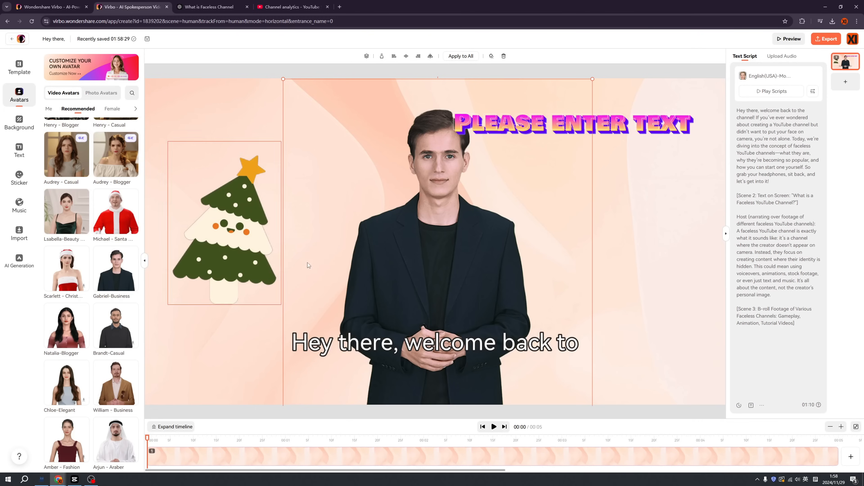
click(611, 255)
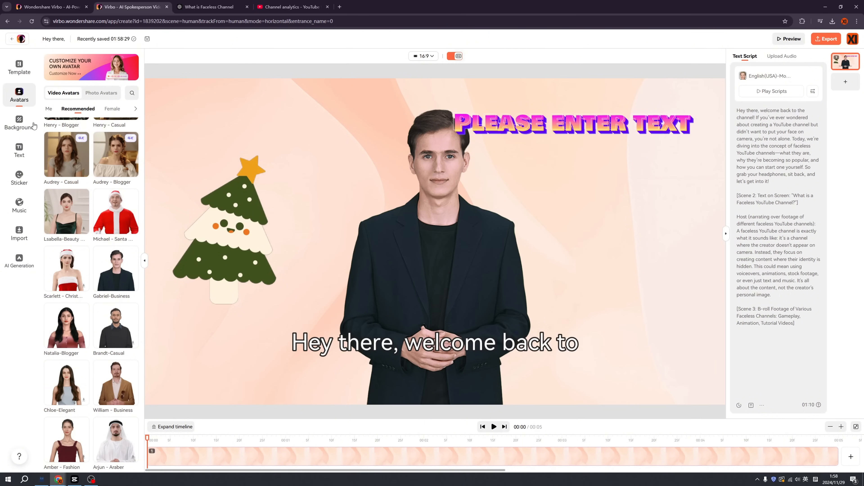
- Set the snowy pine branches picture as the scene background and play the first seconds of the video
click(33, 123)
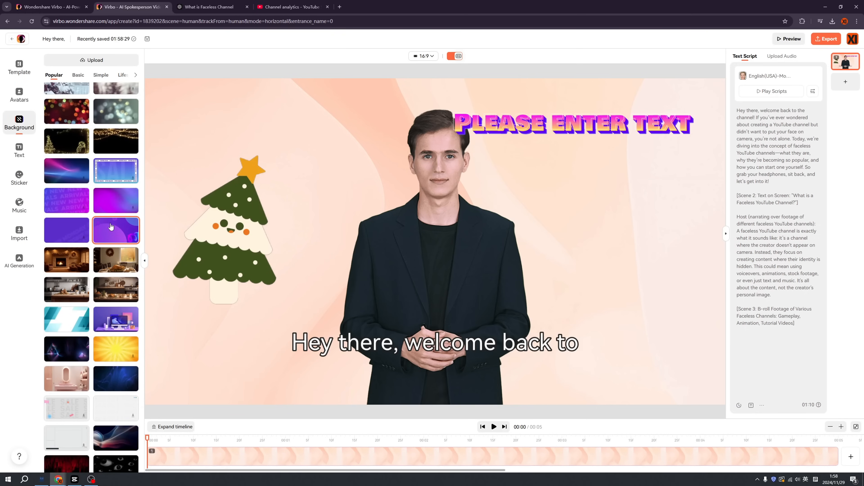
click(64, 160)
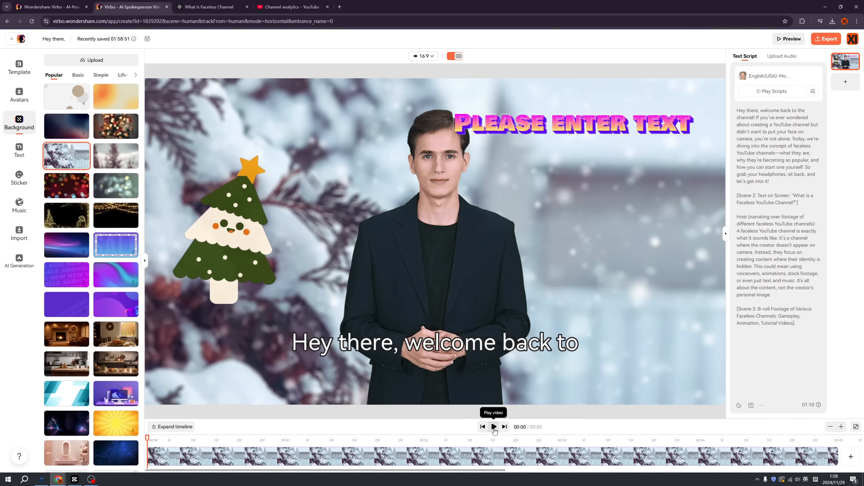
click(494, 427)
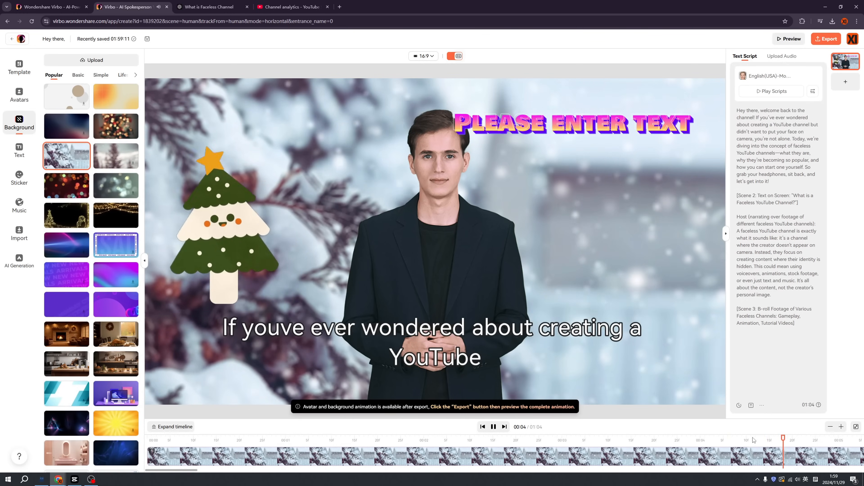
click(494, 426)
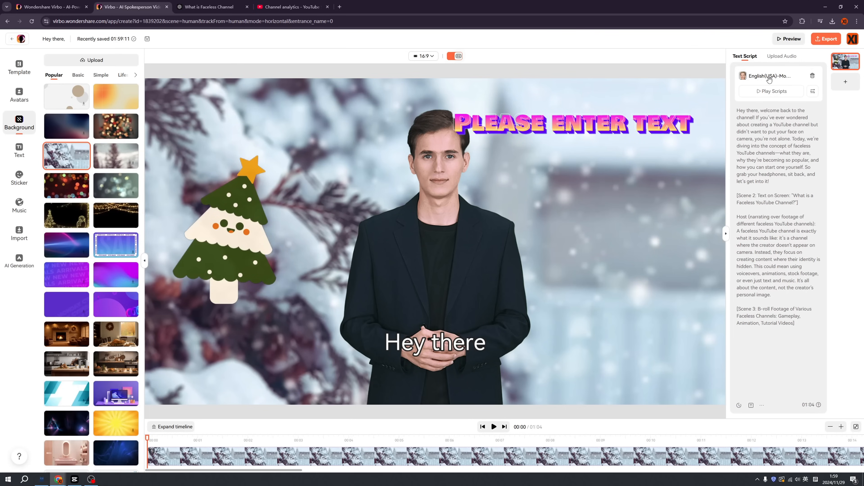
- Filter the voiceover library to English male voices for Storytelling scenes
click(769, 79)
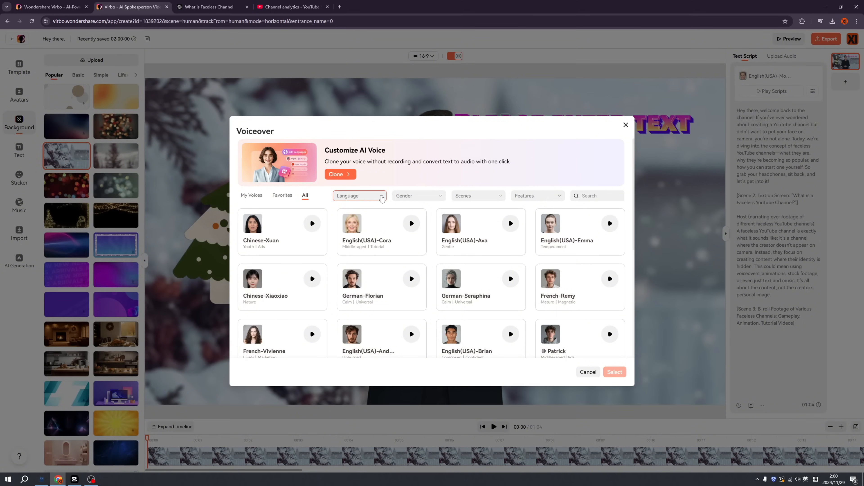
click(382, 199)
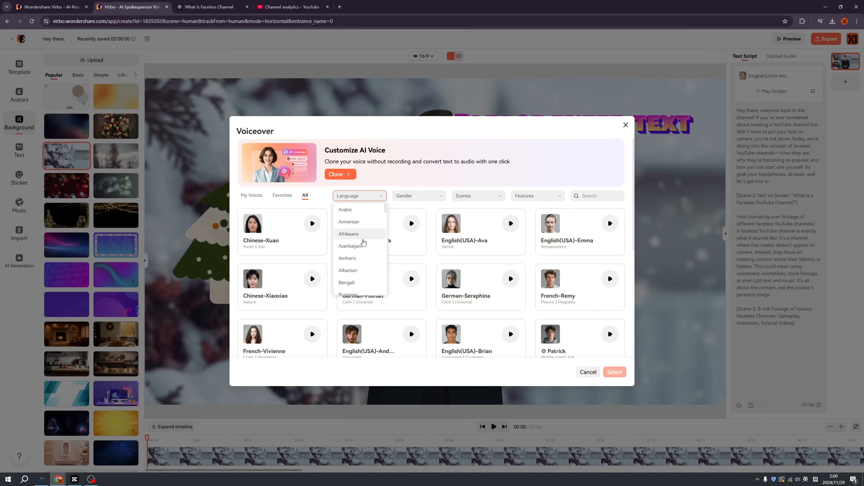
scroll(363, 241, down, 2)
scroll(364, 244, down, 5)
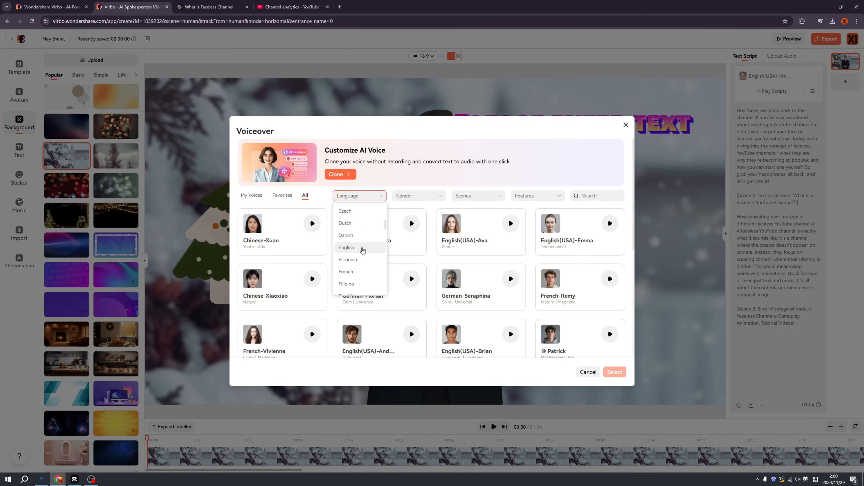
click(369, 251)
click(422, 197)
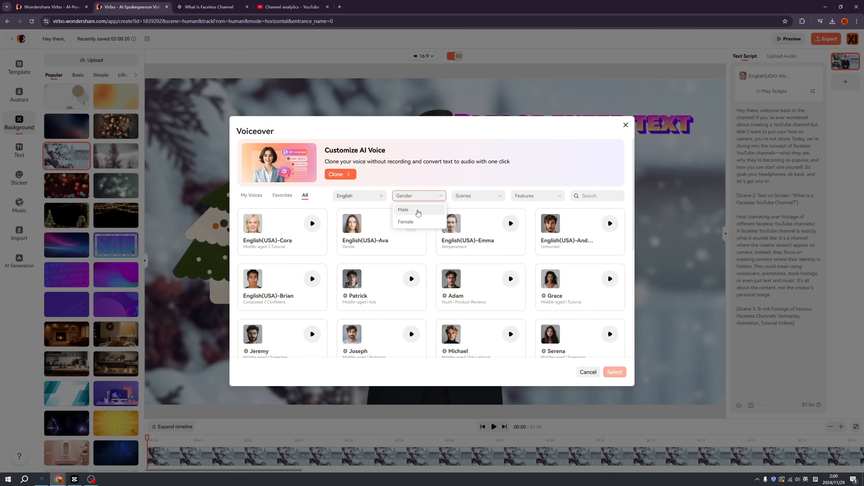
click(419, 211)
click(480, 197)
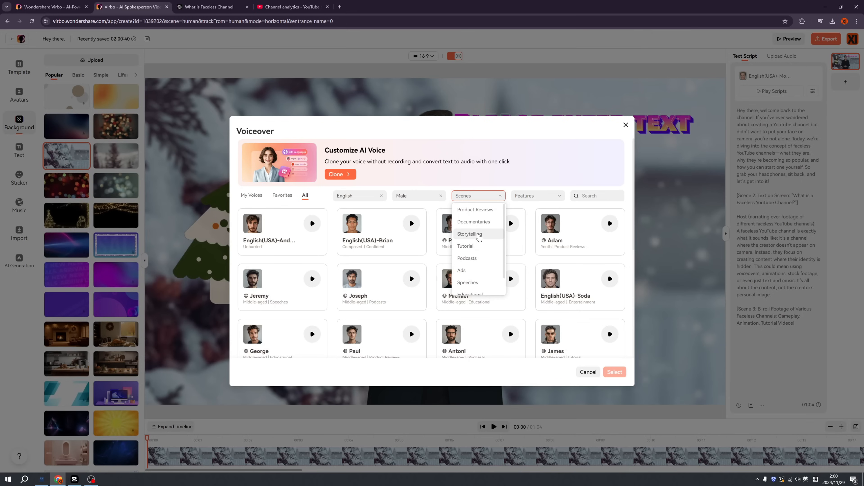
click(479, 235)
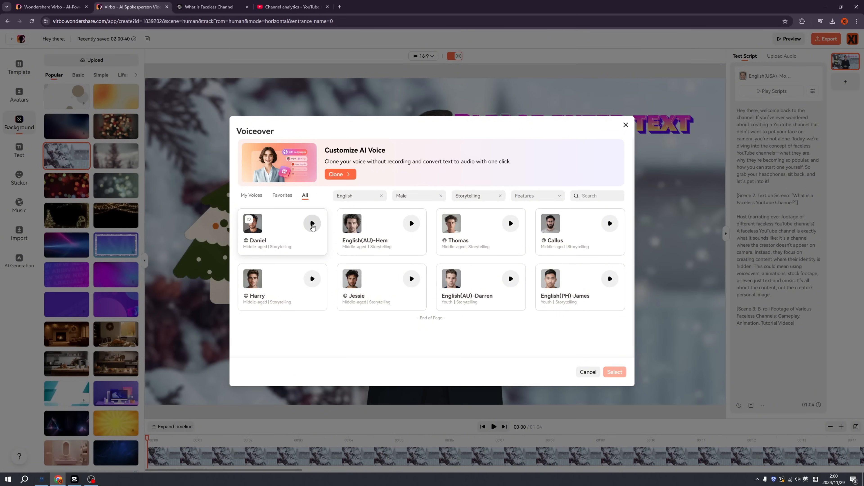
- Listen to the Daniel and Thomas voice samples, apply the Thomas voice to the script and play the video
click(313, 225)
click(510, 224)
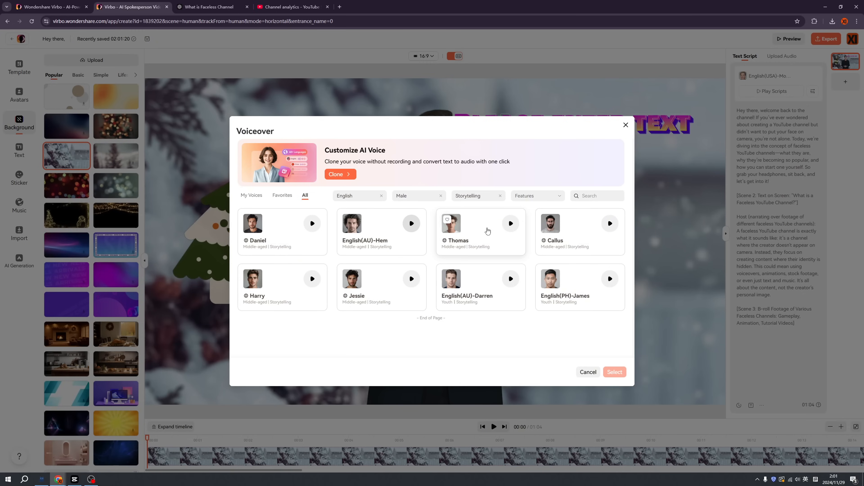
click(489, 231)
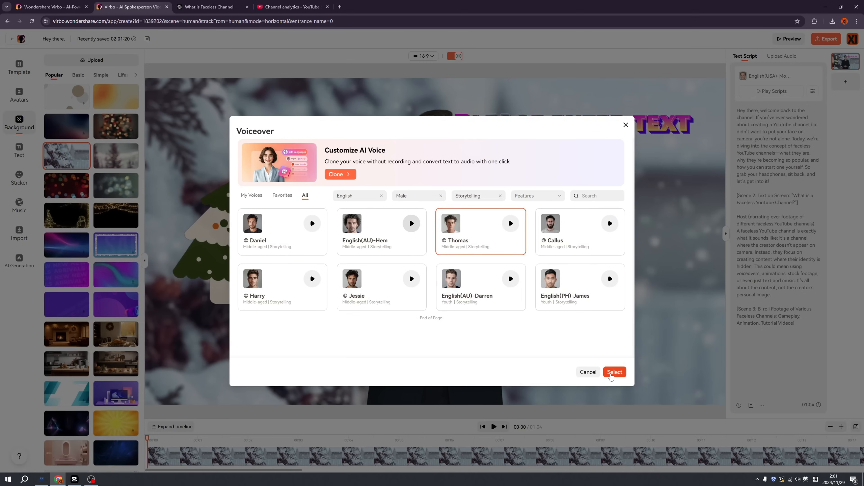
click(614, 372)
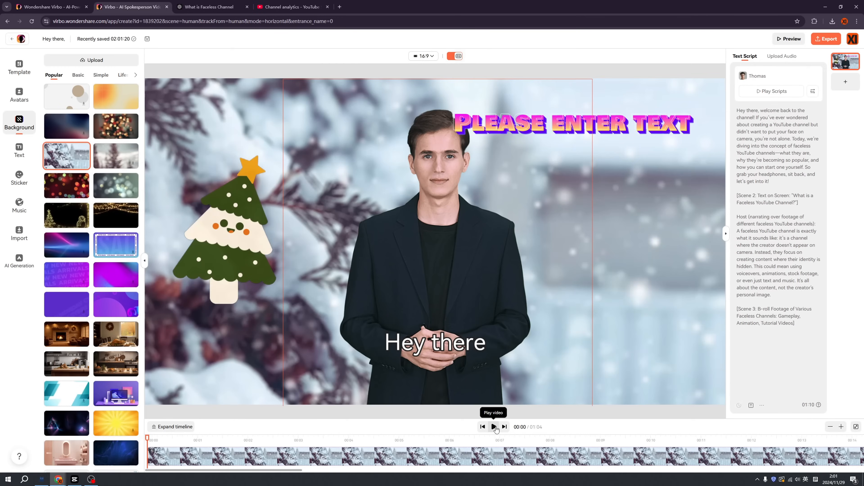
click(494, 427)
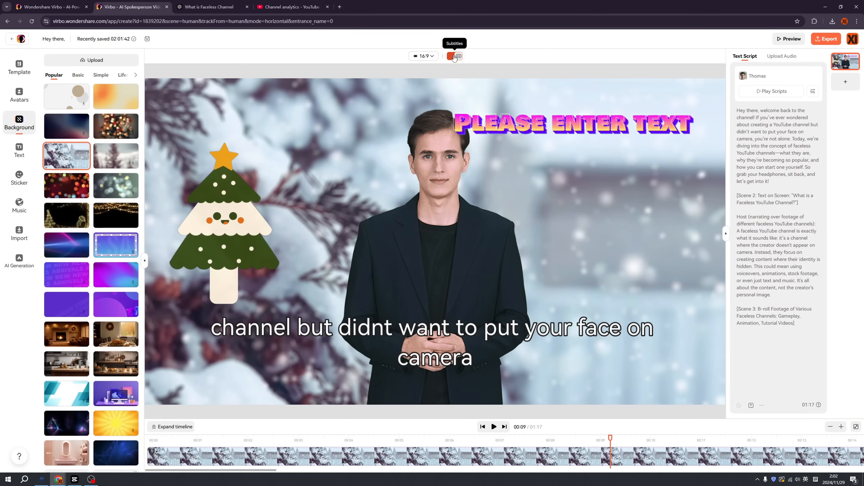
- Try switching the subtitles off and on, and change the aspect ratio to 9:16 and back to 16:9
click(455, 57)
click(455, 57)
click(431, 57)
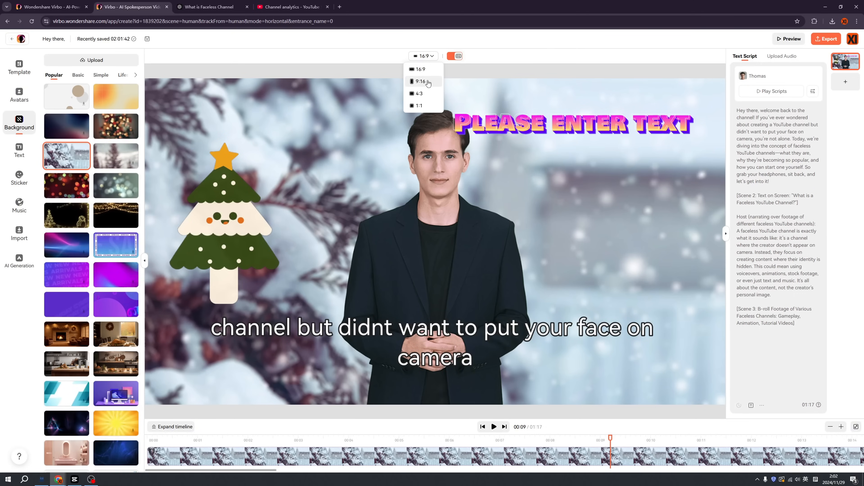
click(428, 82)
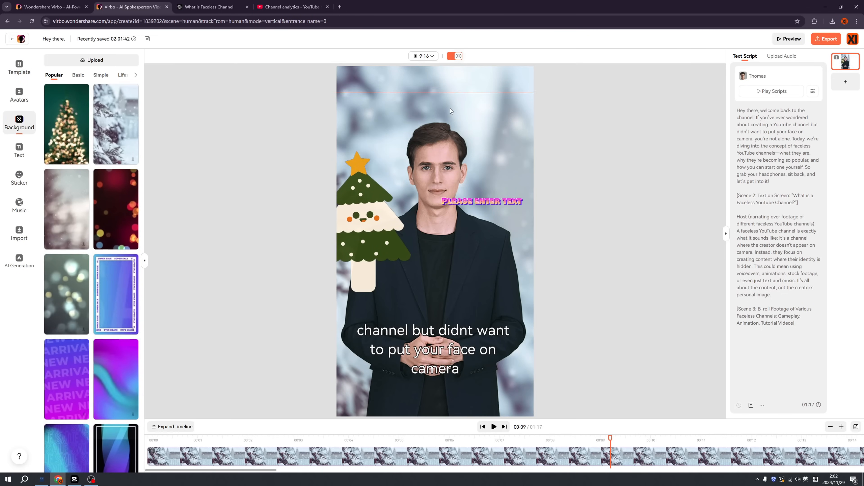
click(424, 56)
click(425, 71)
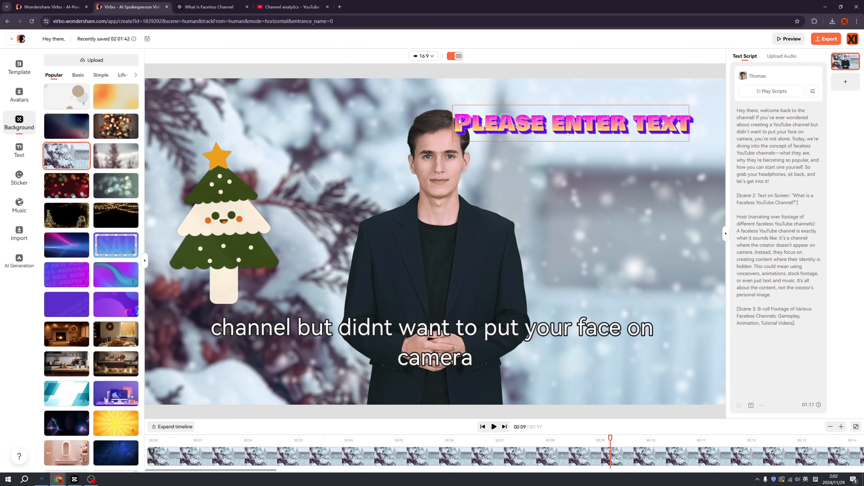
- Replace the pink-and-purple placeholder text with "FACELESS CHANNEL"
double_click(535, 128)
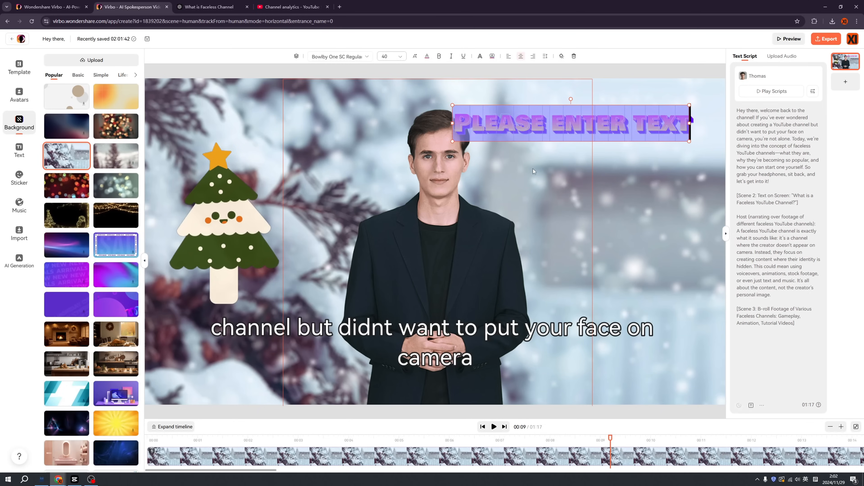
text(FACELESS CHANNEL)
click(644, 176)
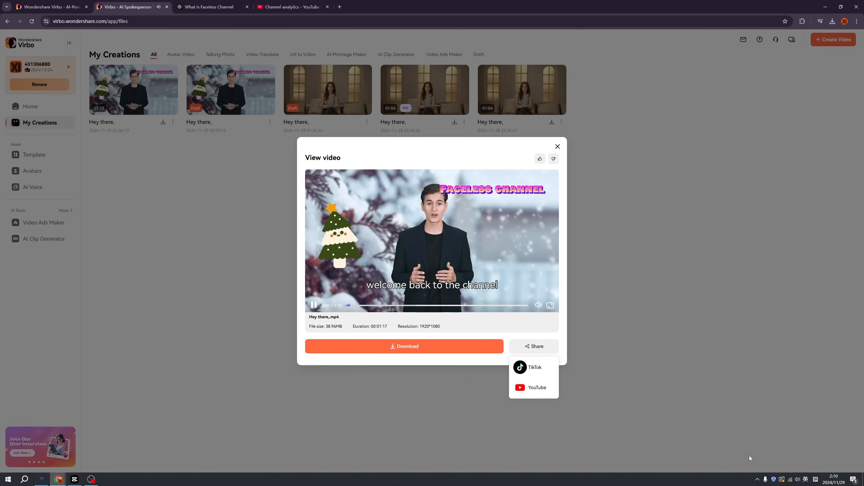
- Download the exported video Hey there,.mp4
click(797, 479)
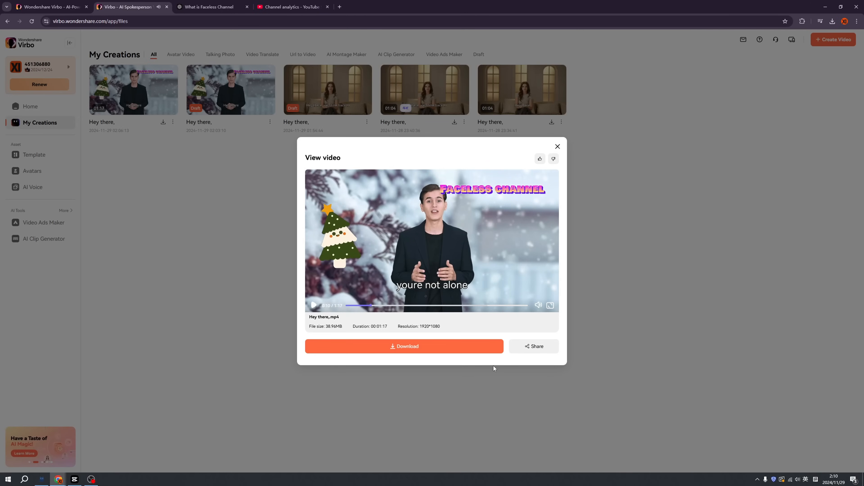
click(442, 347)
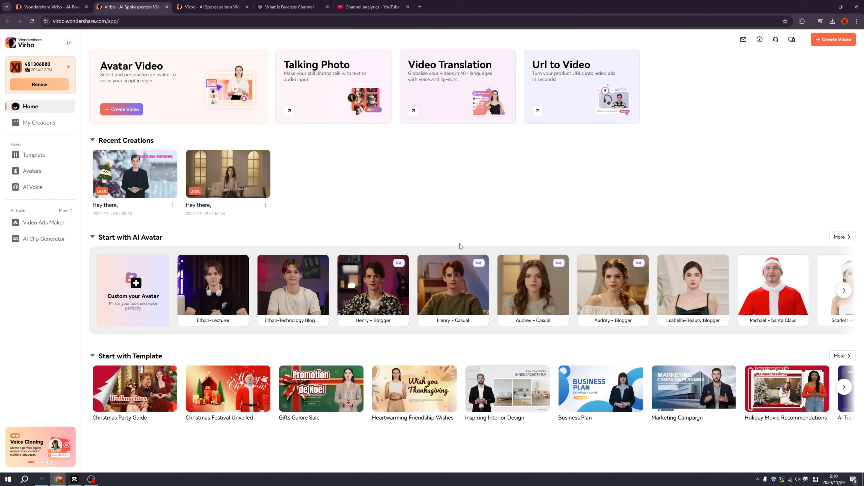
- Play the sample clip of the Audrey - Casual avatar from the home page
mouse_move(536, 287)
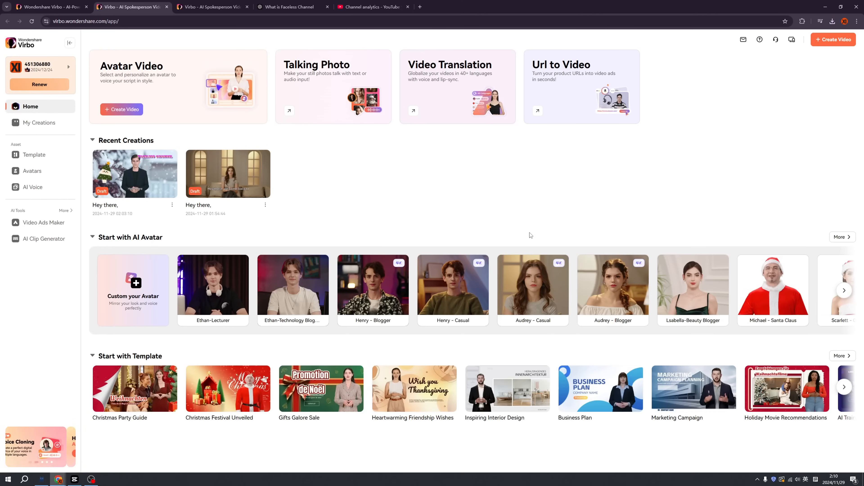
click(539, 290)
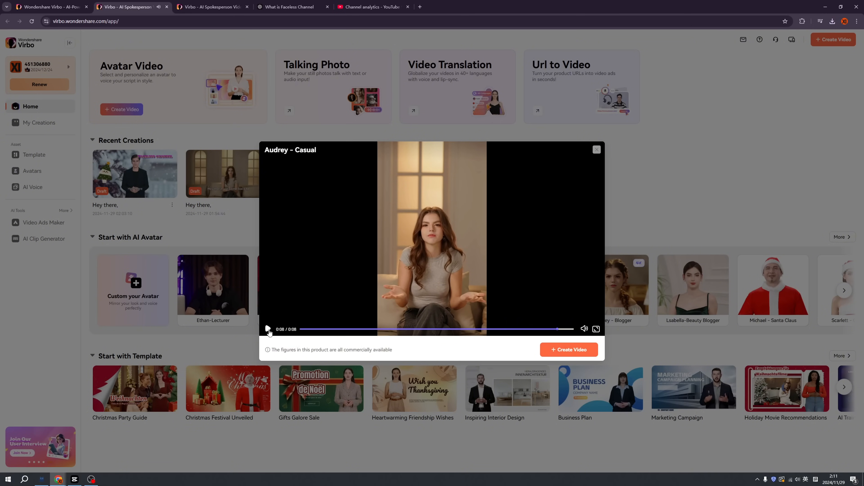
- Close the sample clip and create a new 16:9 video with the Audrey - Casual avatar
click(627, 222)
mouse_move(537, 320)
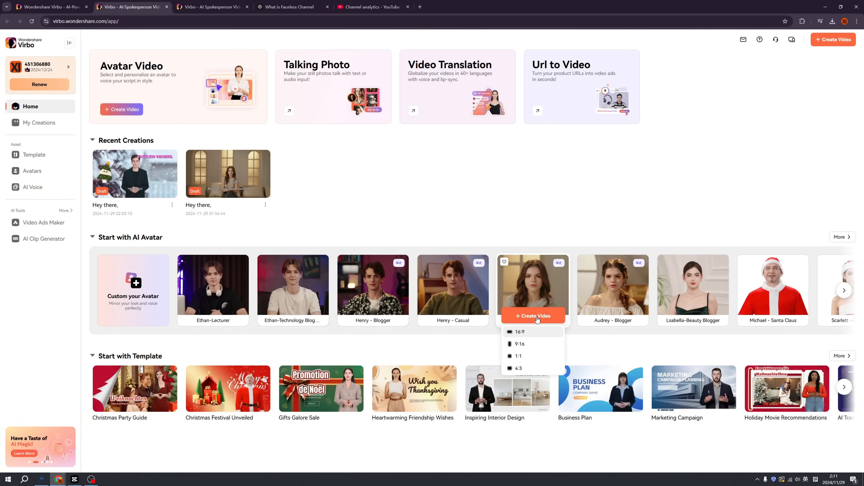
click(519, 332)
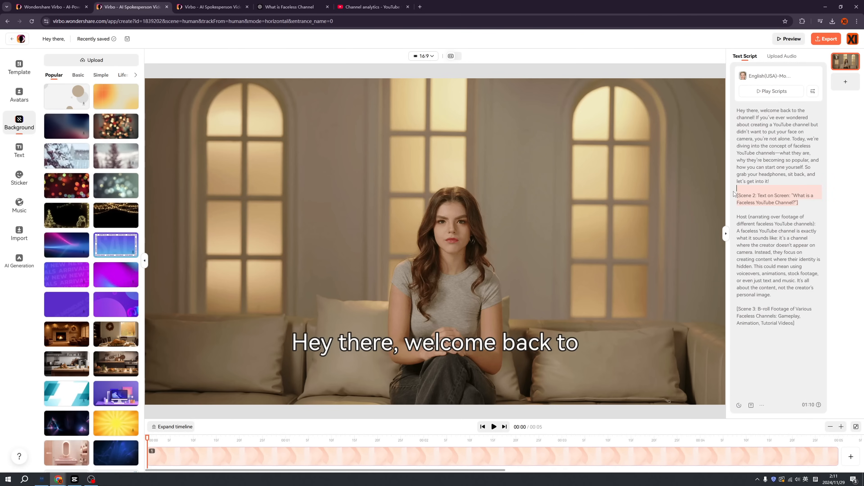
- Delete the bracketed Scene 2 and Scene 3 directions and the leftover blank line from the text script
key(BackSpace)
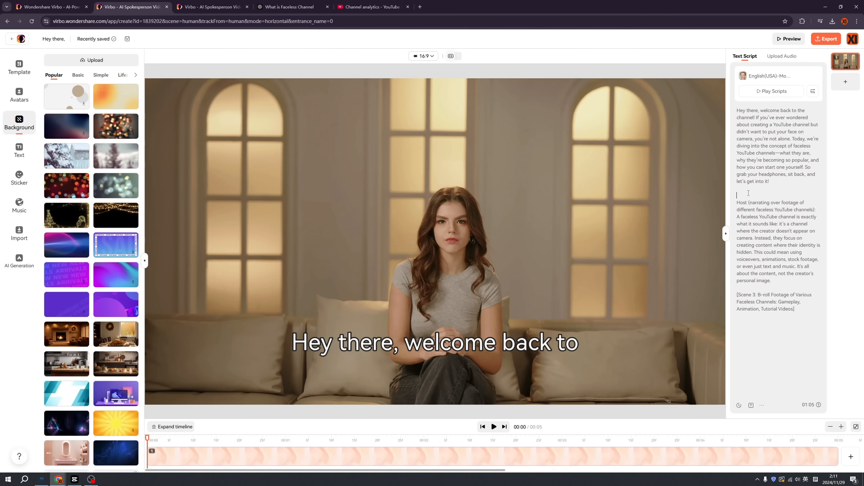
key(BackSpace)
drag(797, 303, 737, 282)
key(BackSpace)
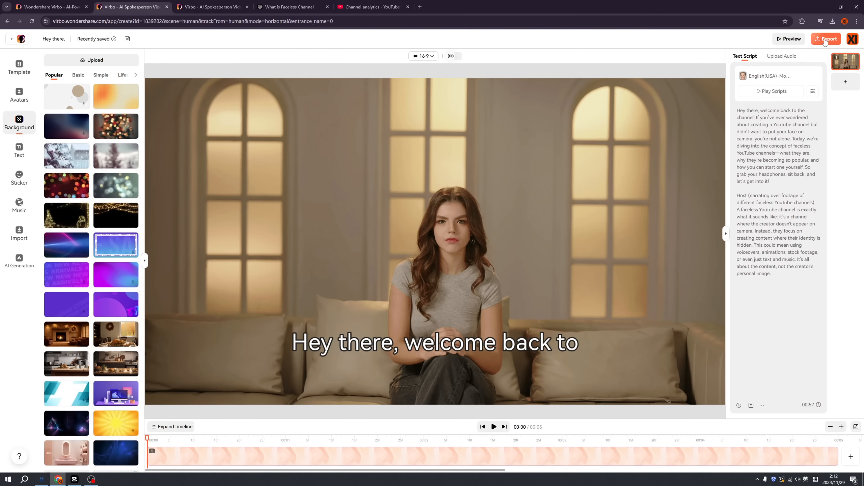
- Start exporting the video and choose 4K as the export resolution
click(823, 40)
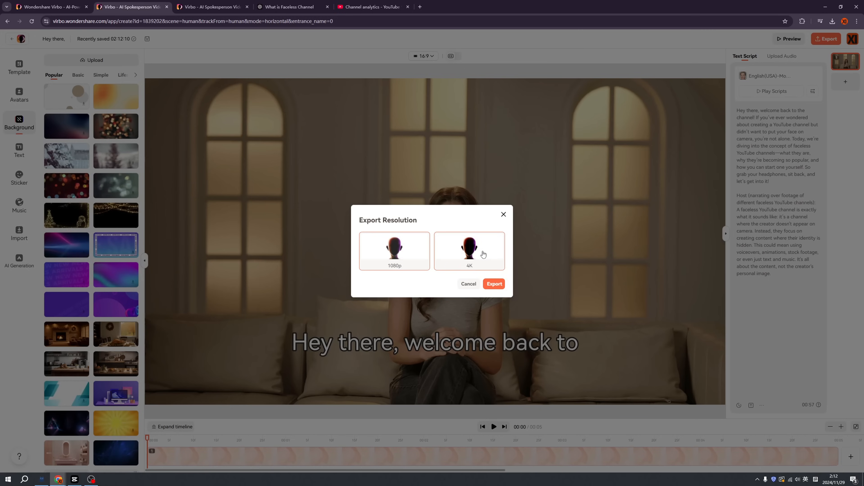
click(483, 261)
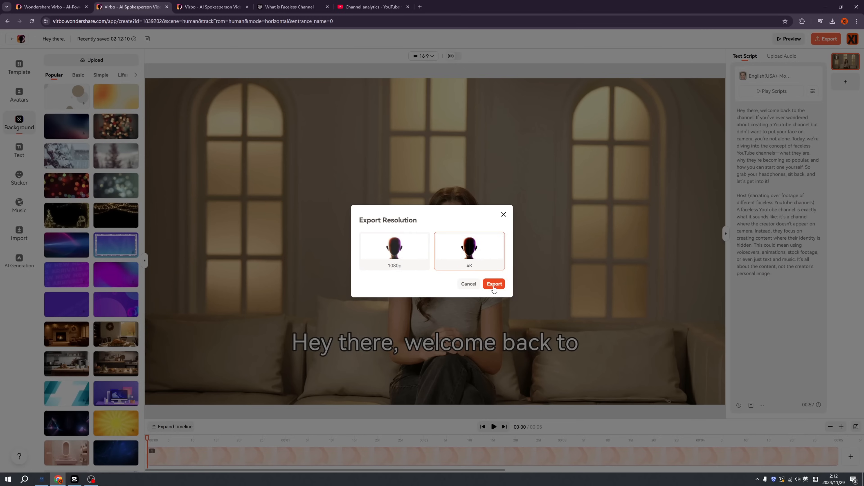